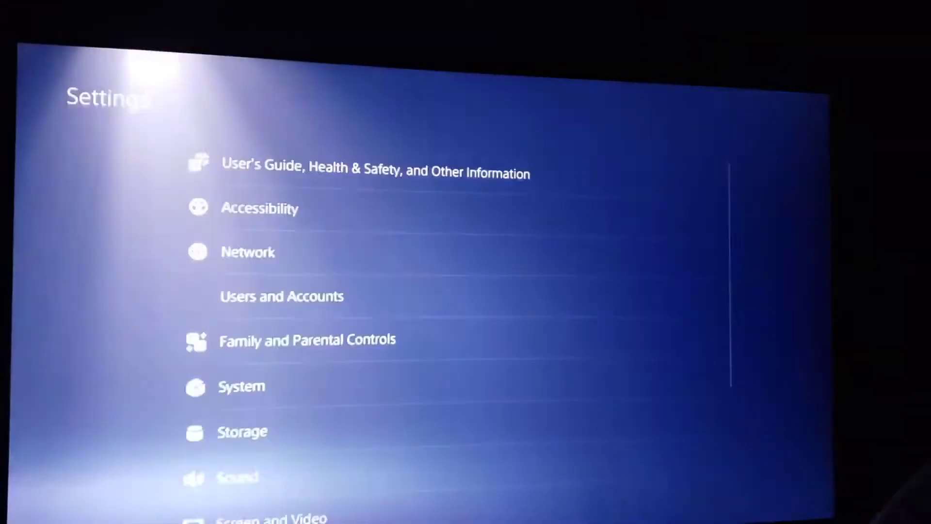
Step: Disable Enable HDCP under the PS5's System > HDMI settings
key("Down")
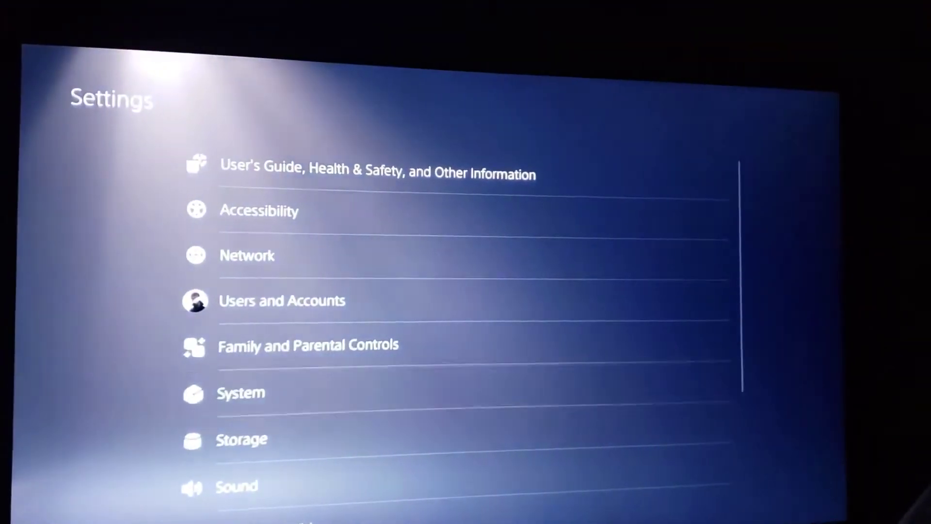
key("Return")
key("Down")
key("Right")
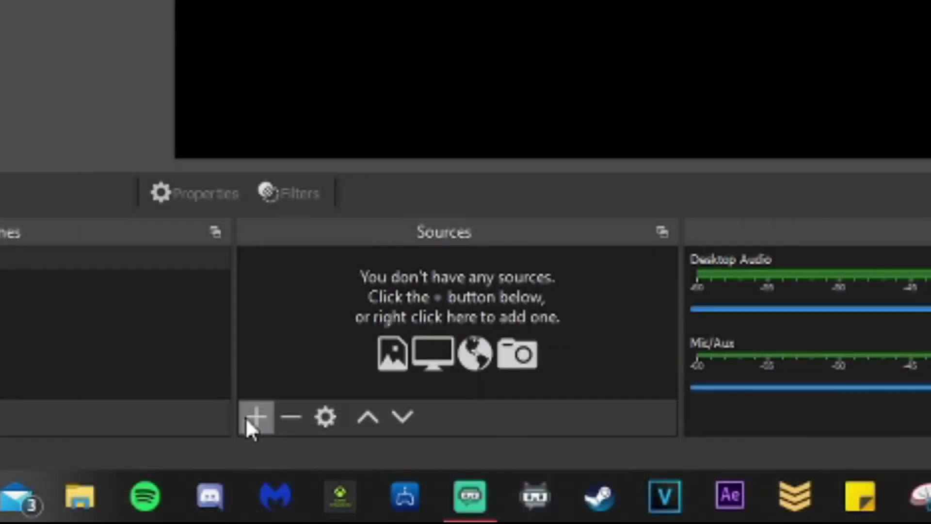
Step: Create a Video Capture Device source named 'PS5' in the scene
left_click(255, 417)
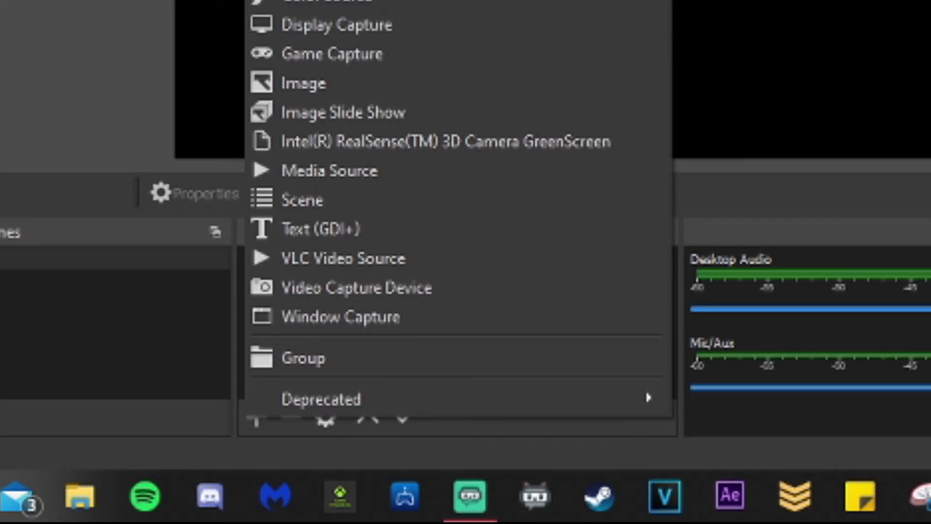
left_click(384, 289)
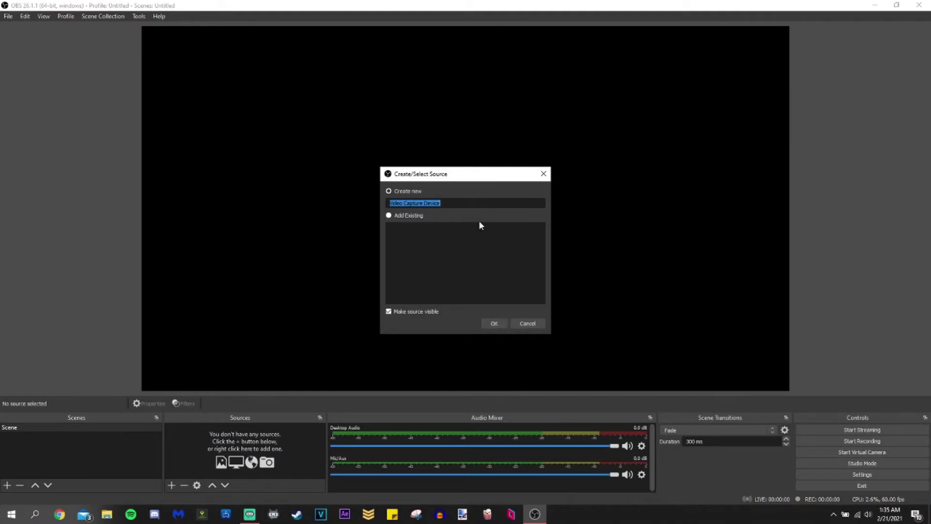
type("PS%")
left_click(493, 325)
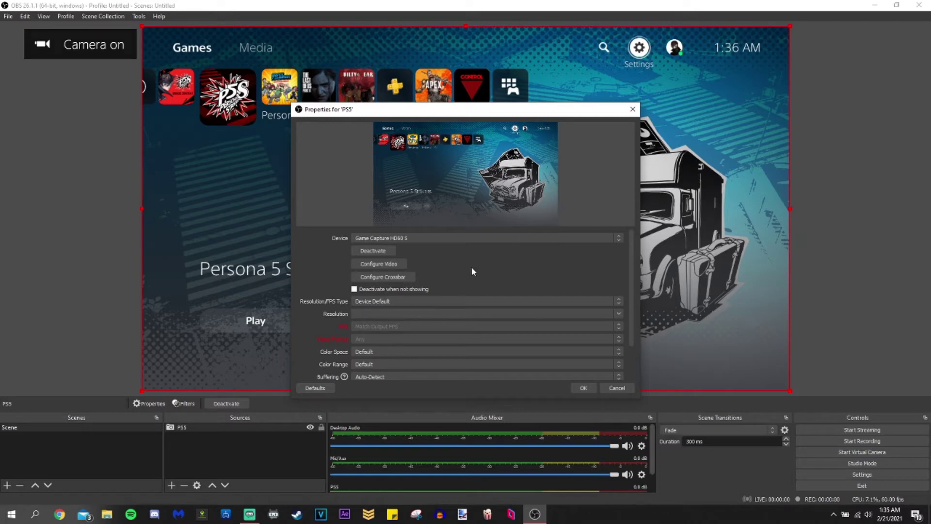
scroll(472, 272, "down", 2)
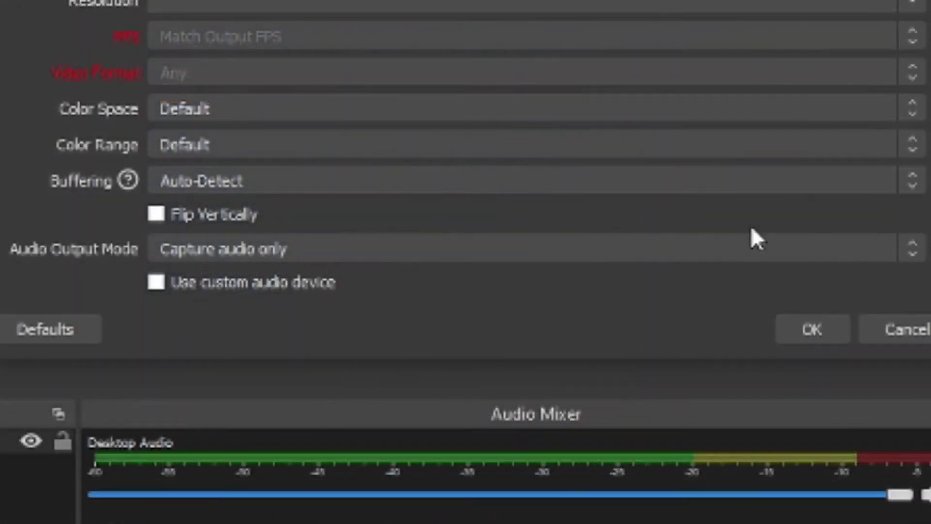
Step: Set the PS5 source's Audio Output Mode to 'Output desktop audio (WaveOut)' and apply
left_click(900, 250)
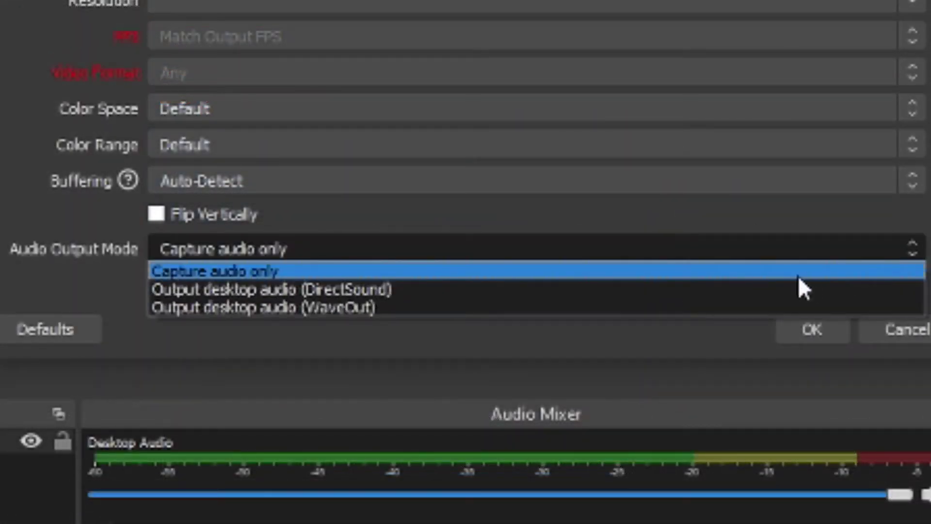
left_click(625, 307)
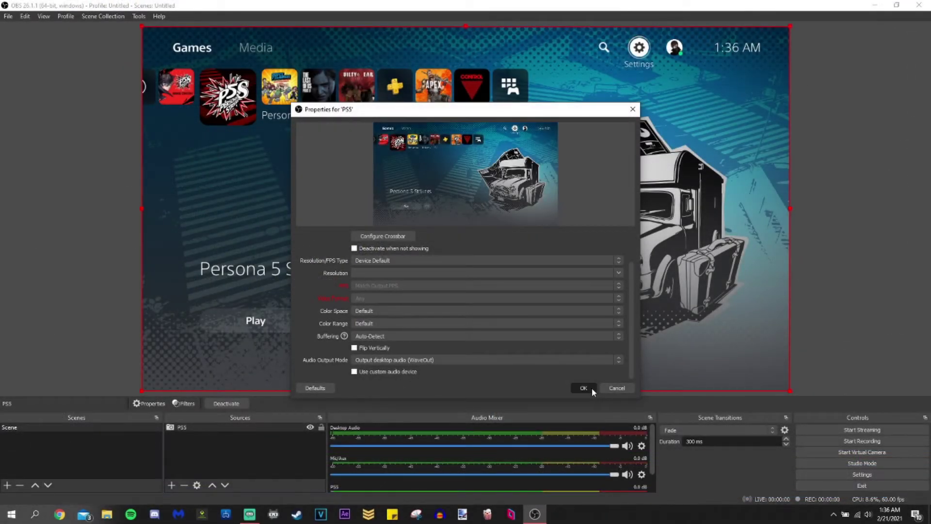
left_click(584, 388)
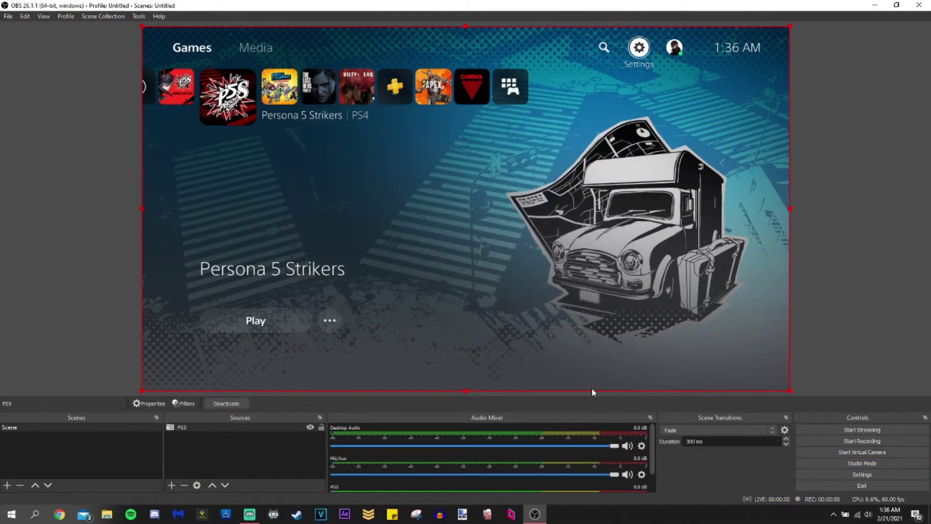